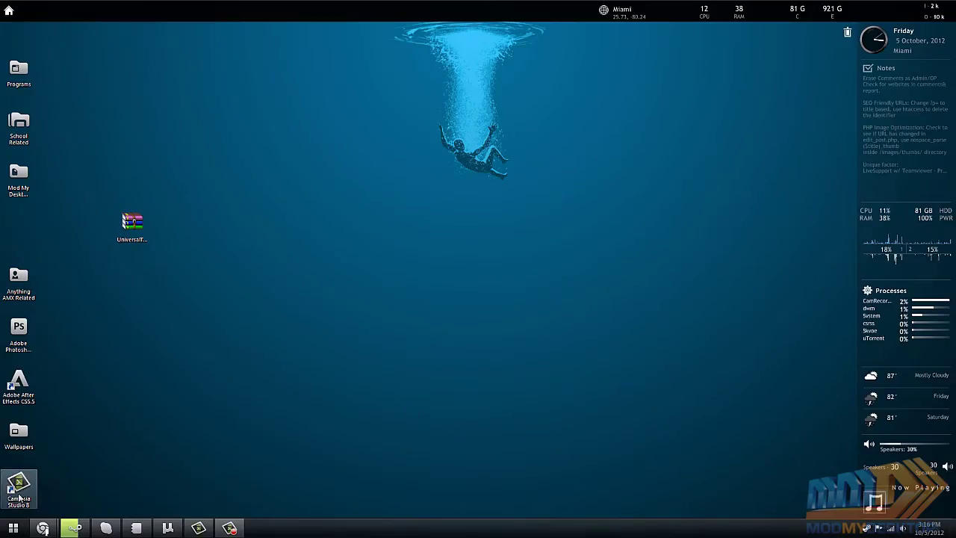
Step: Open the UniversalThemePatcher zip in WinRAR and drag its UniversalThemePatcher folder onto the desktop
mouse_move(43, 528)
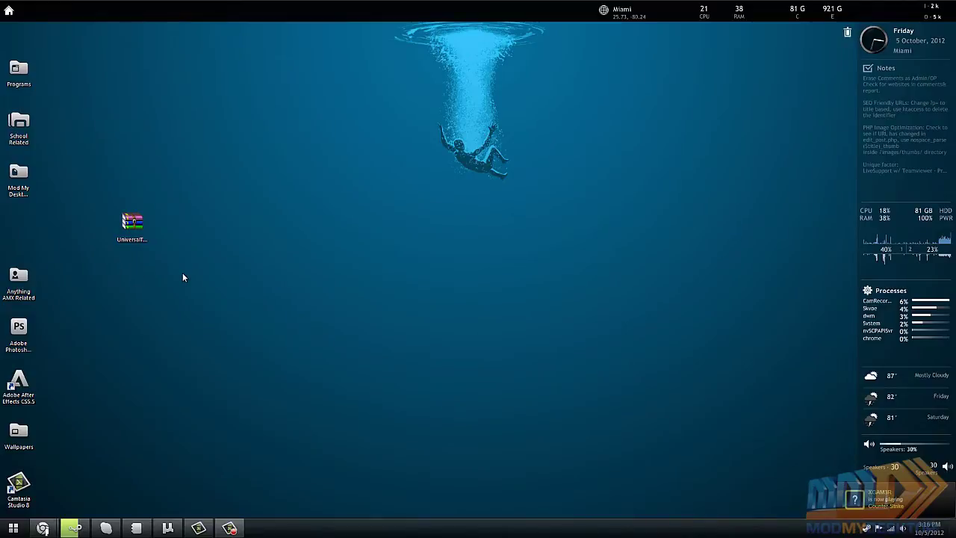
click(132, 220)
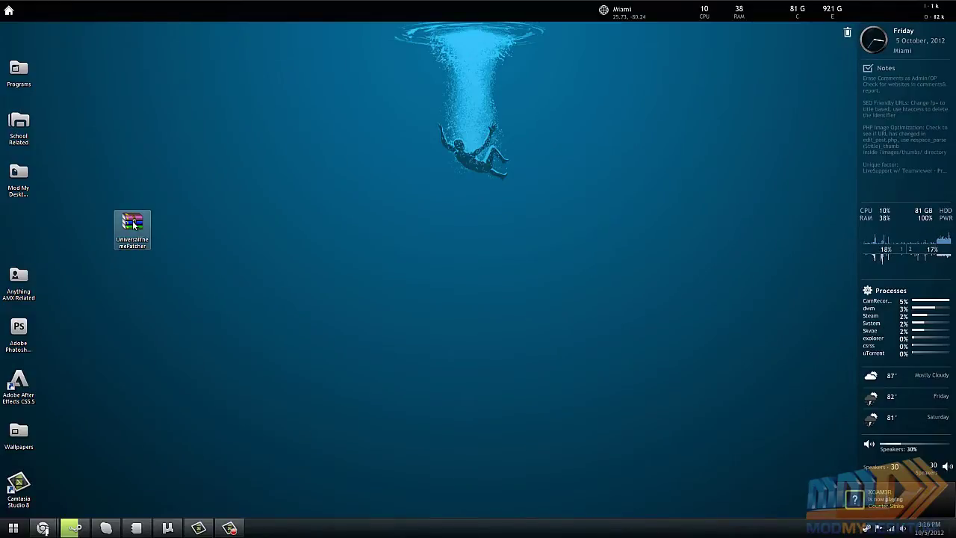
double_click(132, 221)
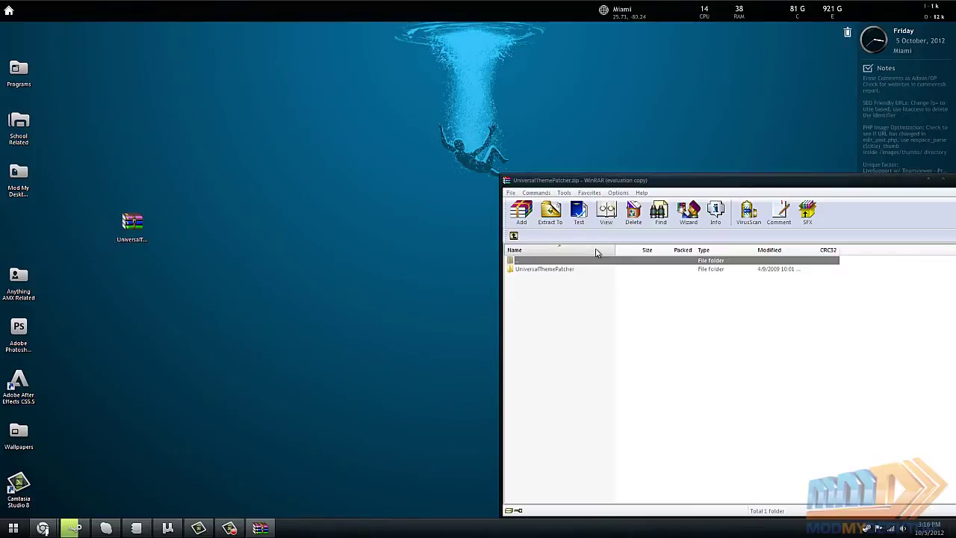
drag(549, 275, 452, 259)
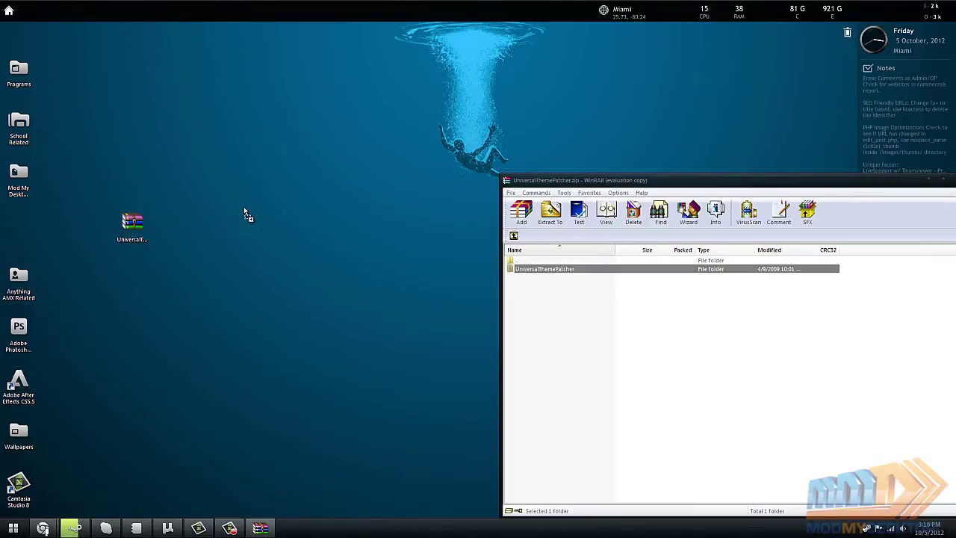
drag(130, 168, 131, 170)
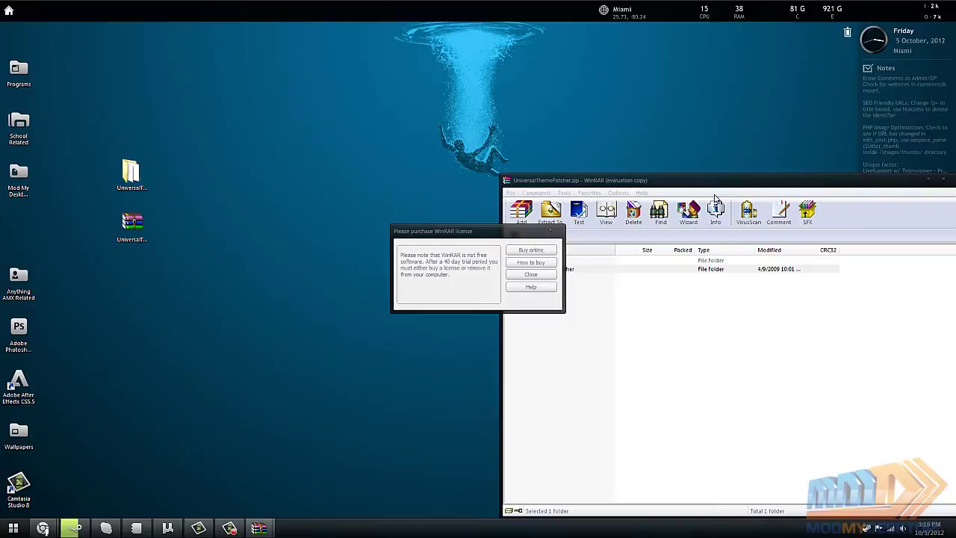
Step: Dismiss the WinRAR licence reminder and close the archive window
click(531, 274)
drag(708, 187, 654, 178)
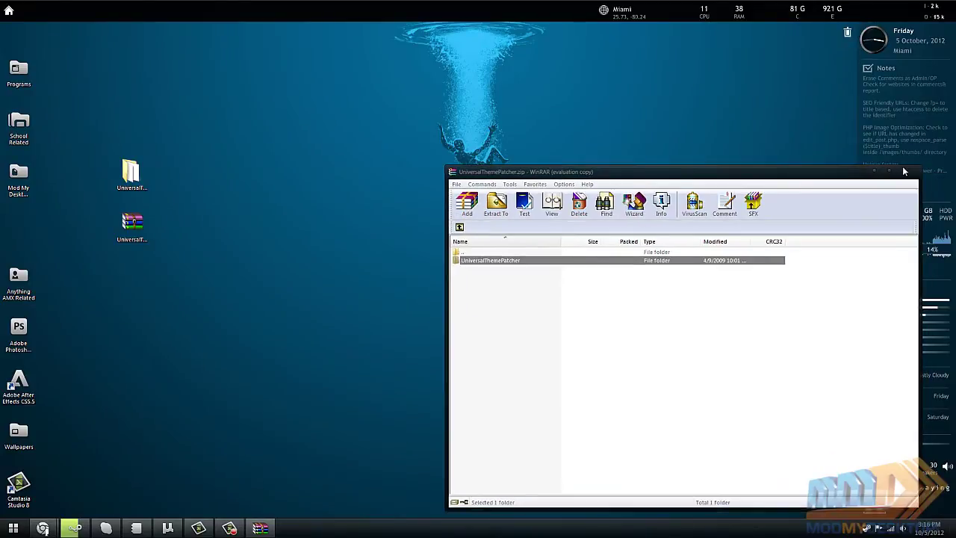
click(904, 171)
Step: Open the extracted UniversalThemePatcher folder and confirm in Computer Properties that Windows is 64-bit
double_click(130, 173)
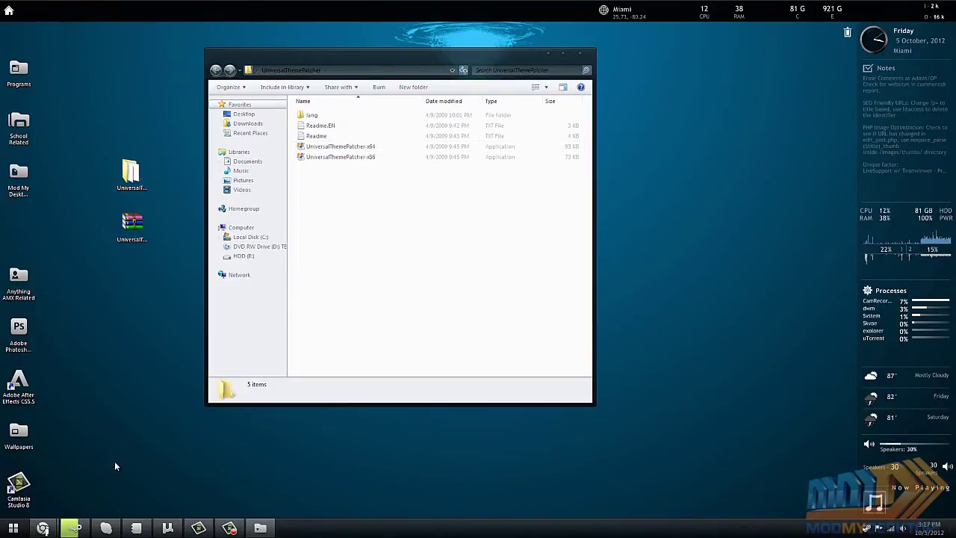
click(13, 529)
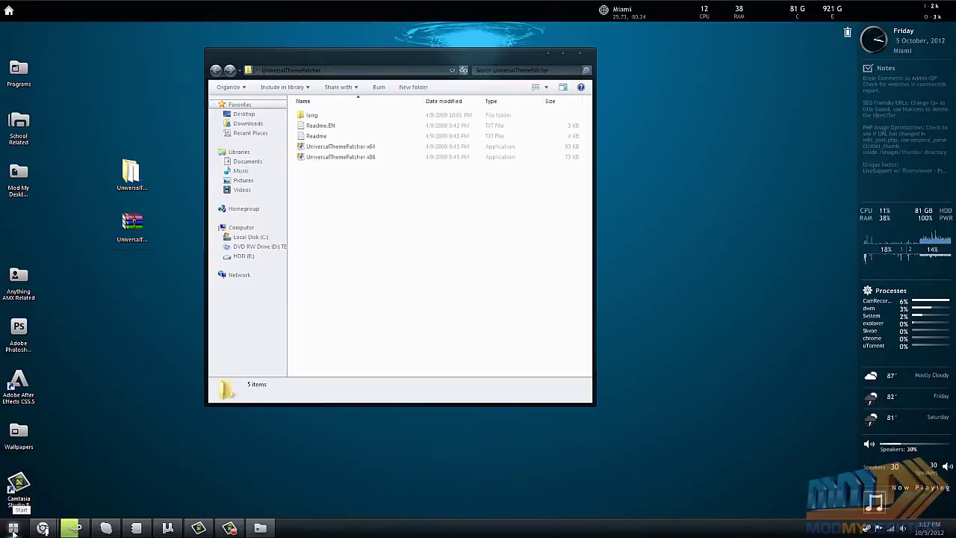
right_click(149, 364)
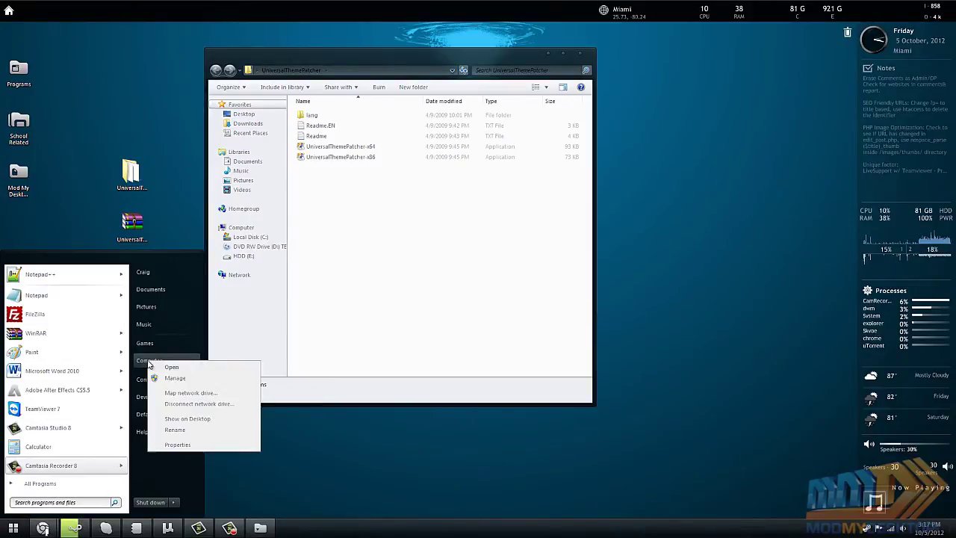
click(186, 446)
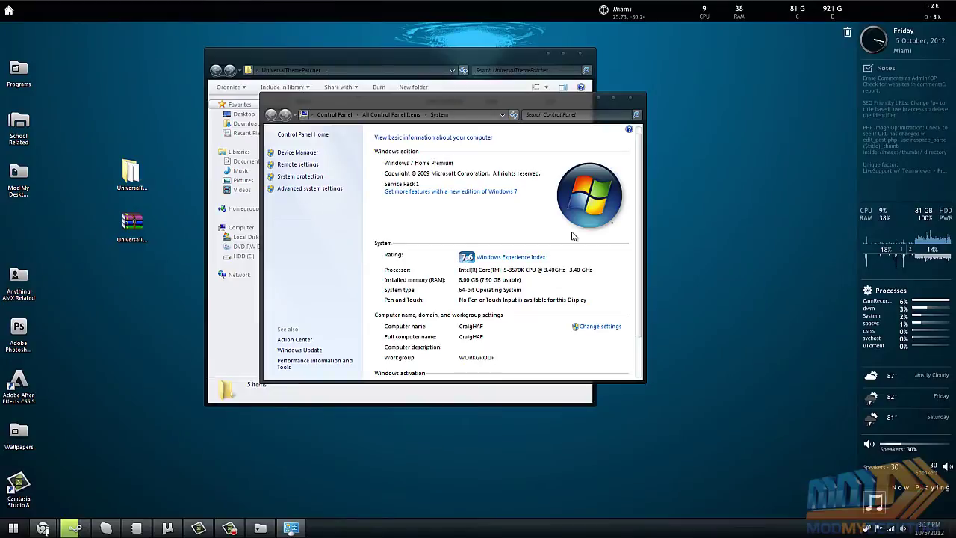
click(634, 99)
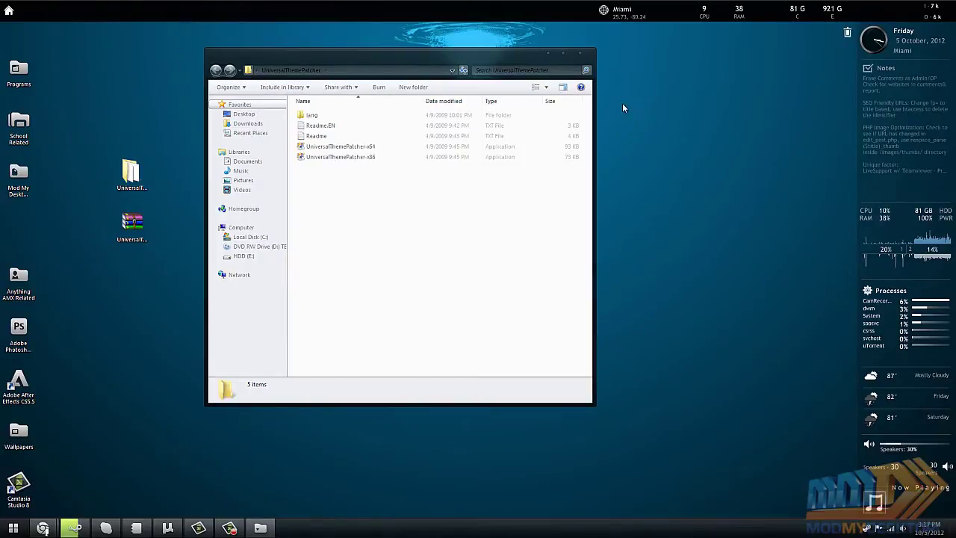
Step: Run UniversalThemePatcher-x64 in English, verify themeservice.dll, themeui.dll and uxtheme.dll are patched, then close it
double_click(345, 152)
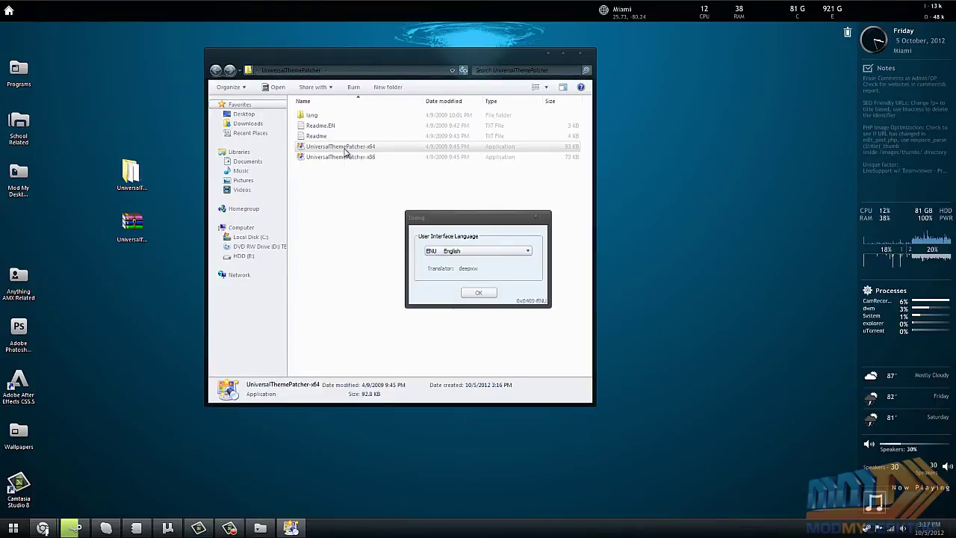
click(482, 297)
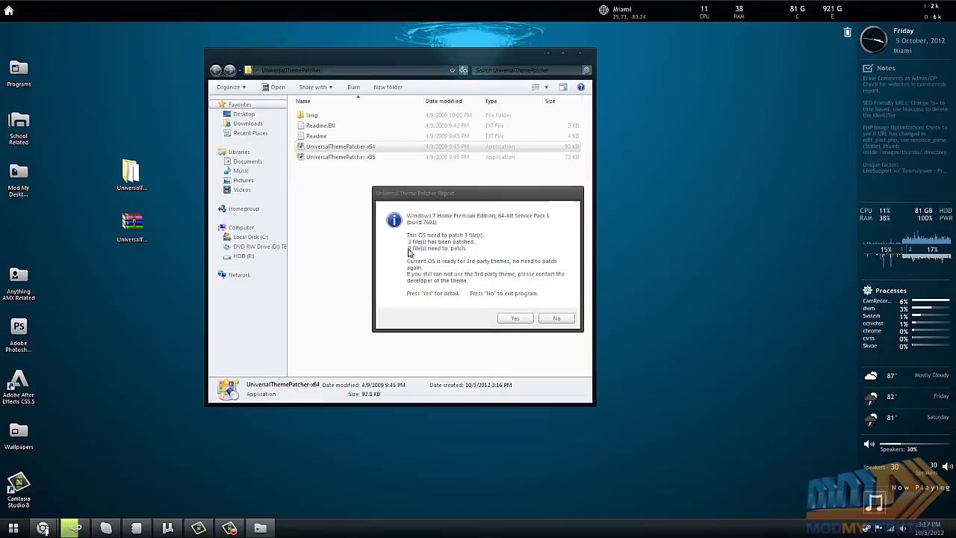
click(513, 319)
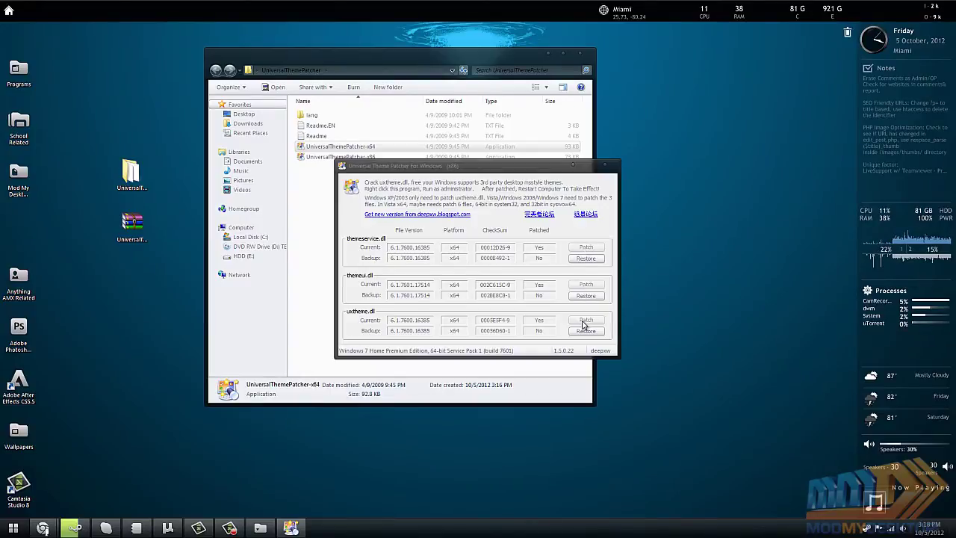
click(607, 168)
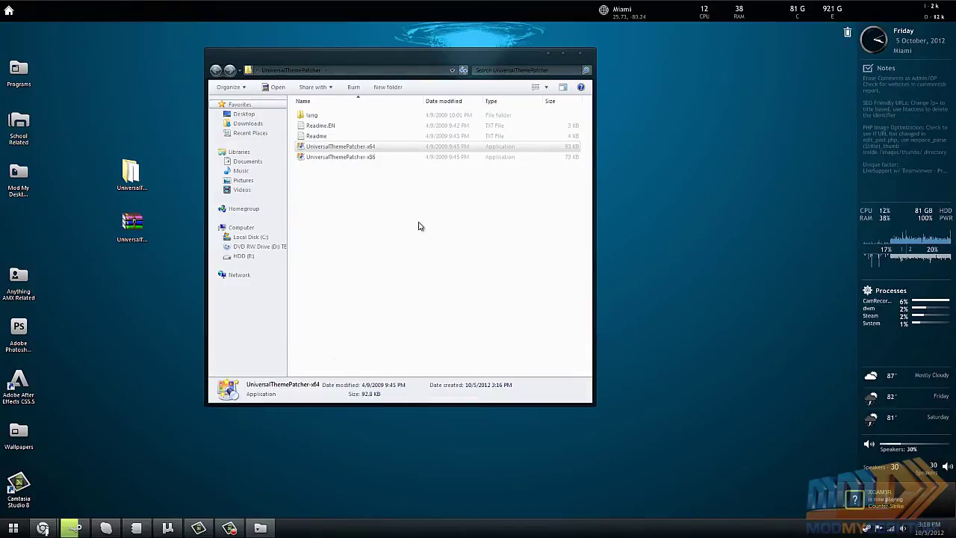
Step: Close the patcher folder, return to the ModMyDesktop forum in Chrome and open the Dream theme thread
click(582, 56)
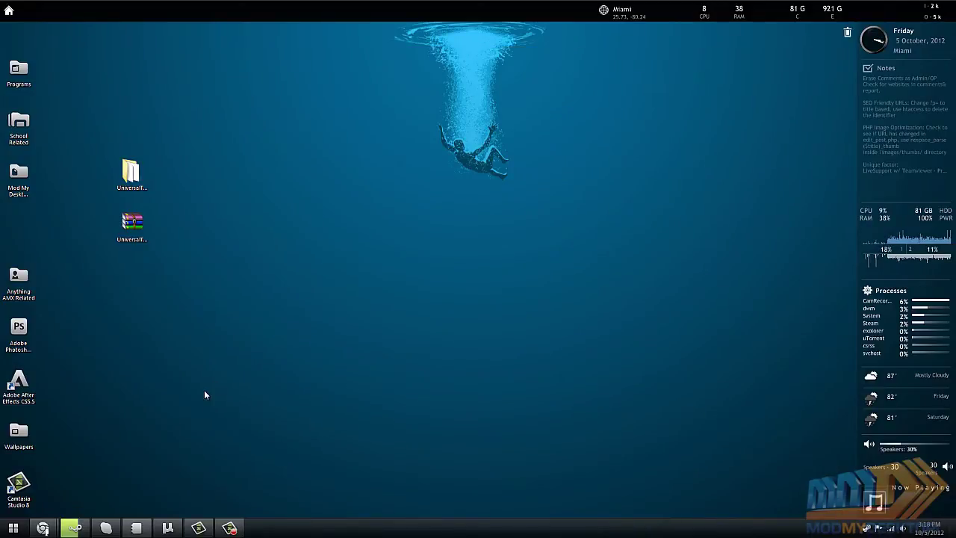
mouse_move(41, 529)
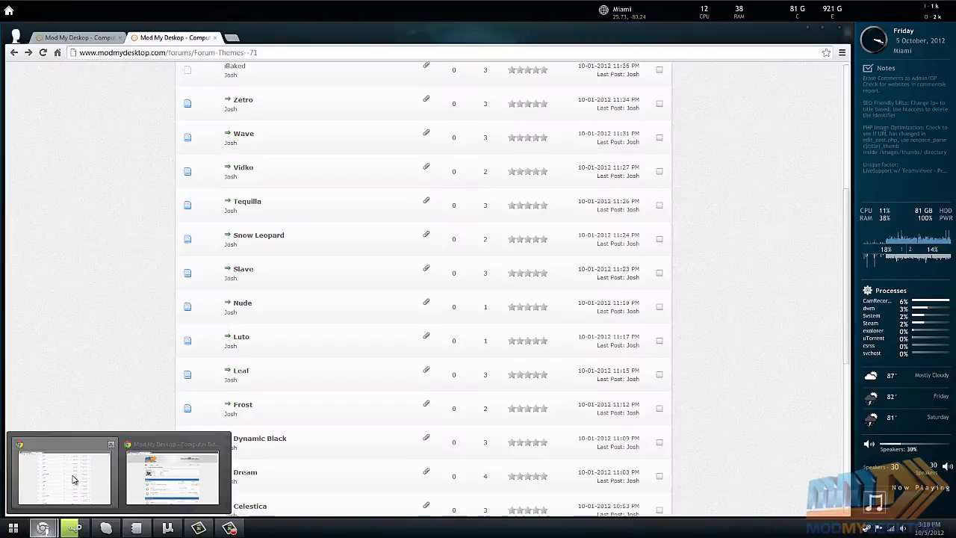
click(70, 478)
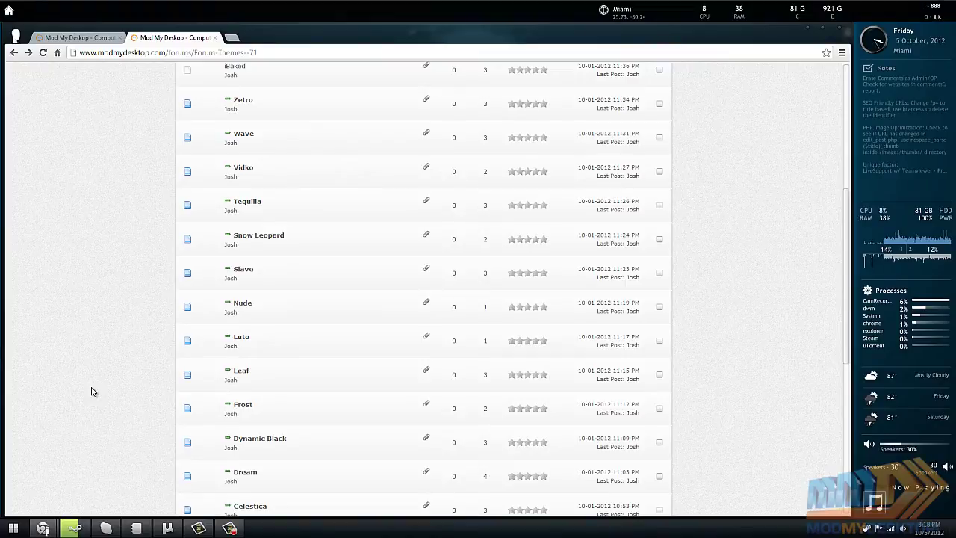
click(246, 474)
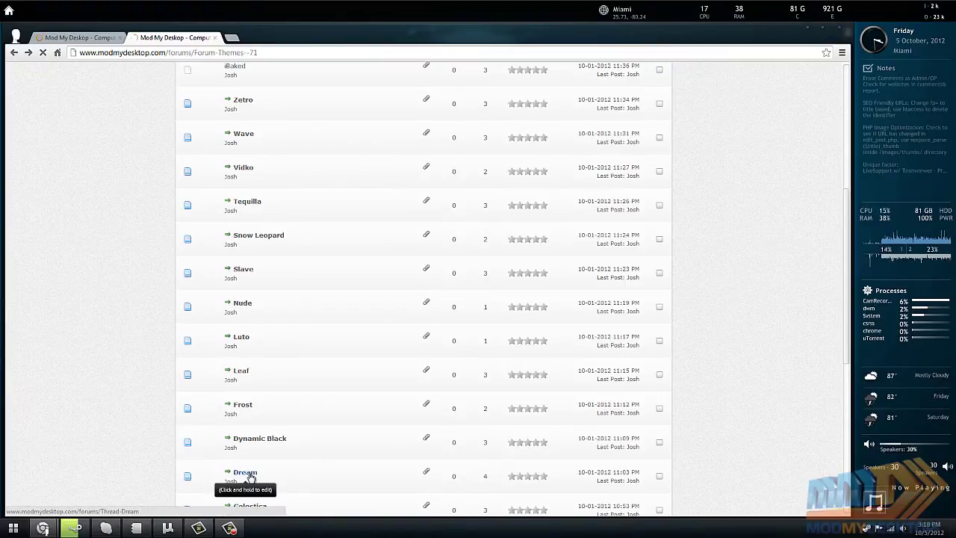
Step: Download the Dream.rar attachment from the thread's Attached Files and open it in WinRAR
scroll(347, 242, down, 3)
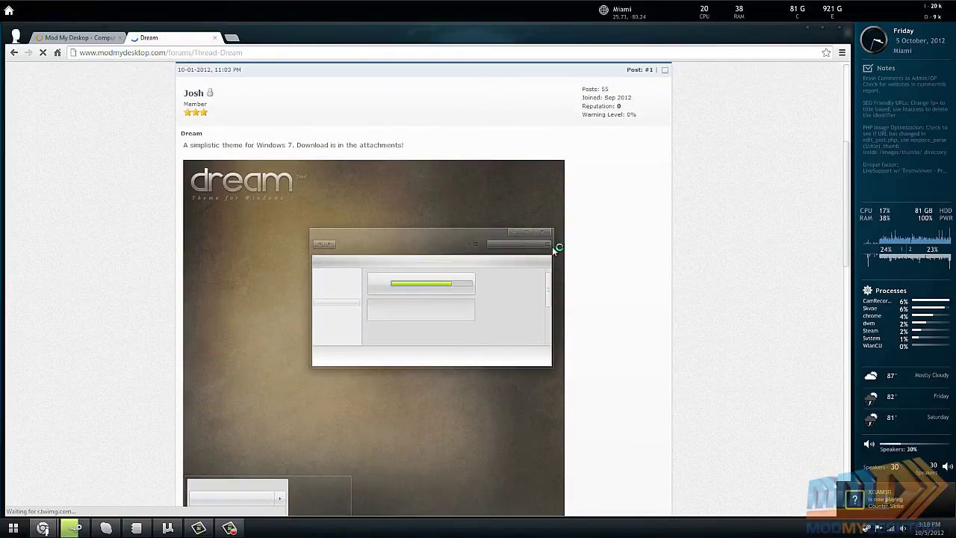
scroll(603, 338, down, 2)
scroll(605, 336, down, 2)
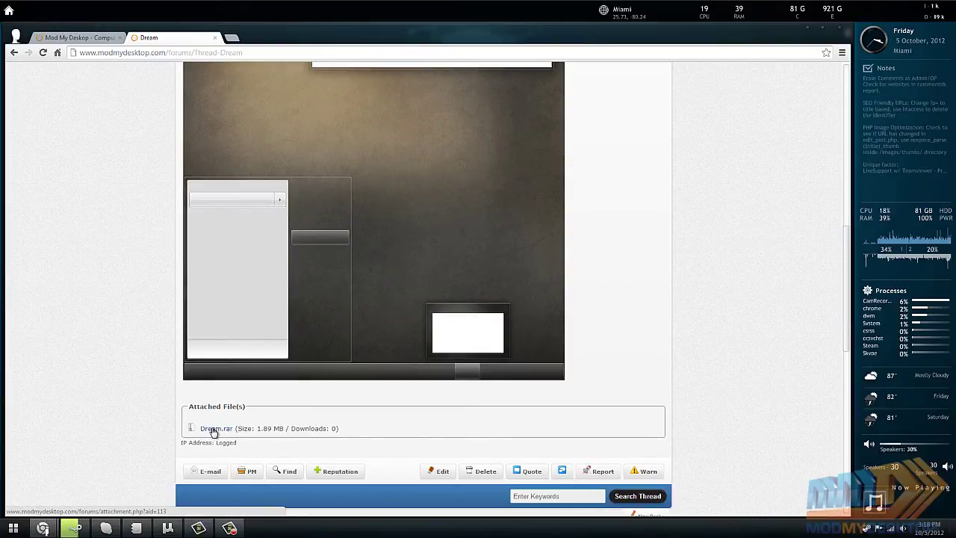
click(214, 429)
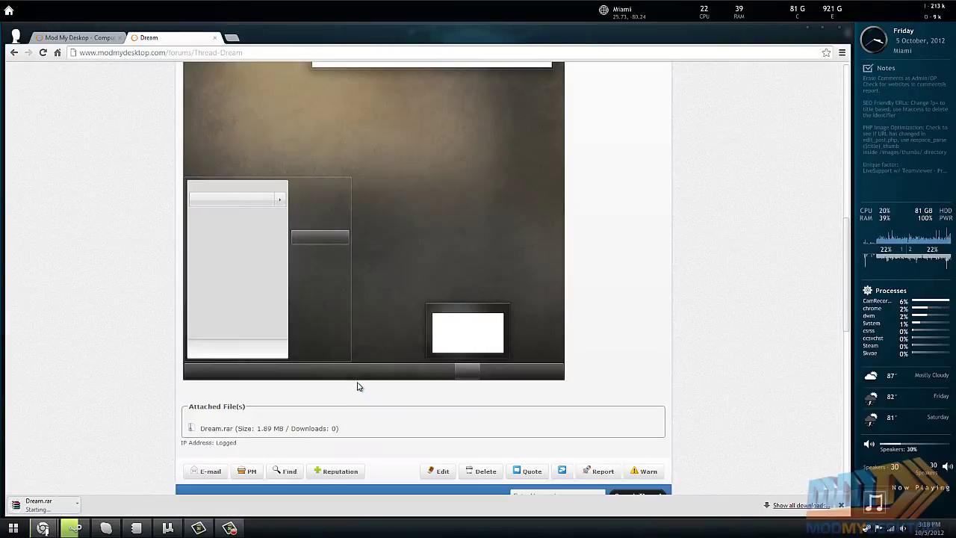
click(45, 504)
Step: Extract the Dream folder from Dream.rar onto the desktop and close WinRAR
click(808, 30)
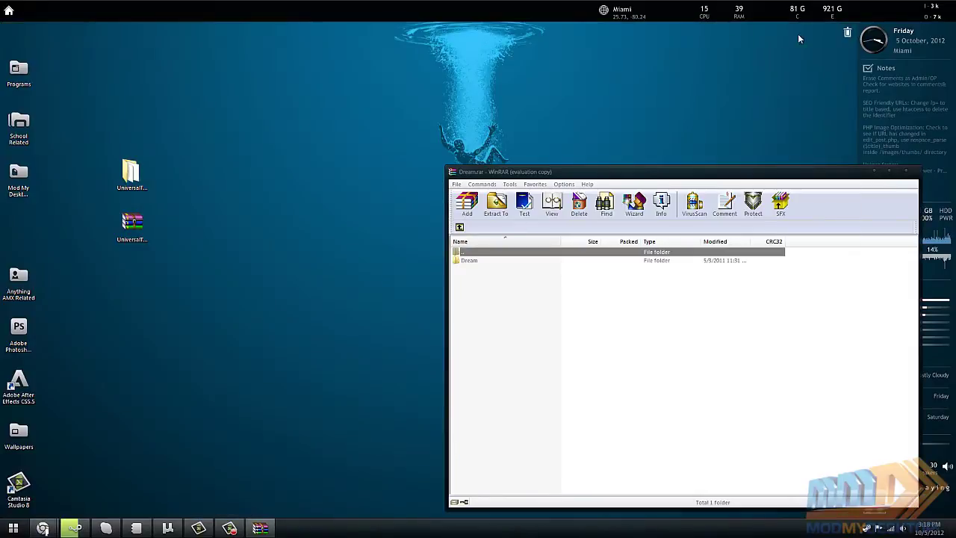
click(735, 351)
drag(469, 262, 172, 180)
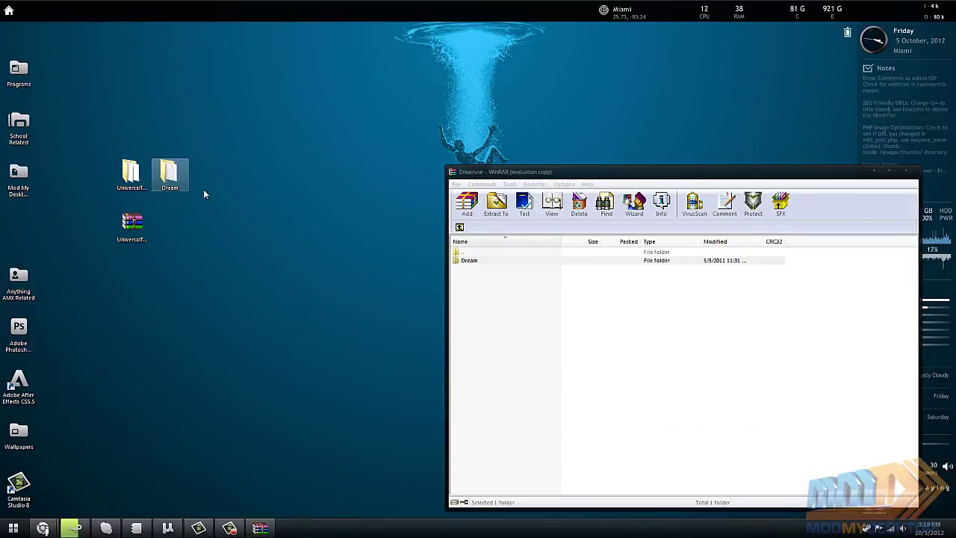
click(907, 172)
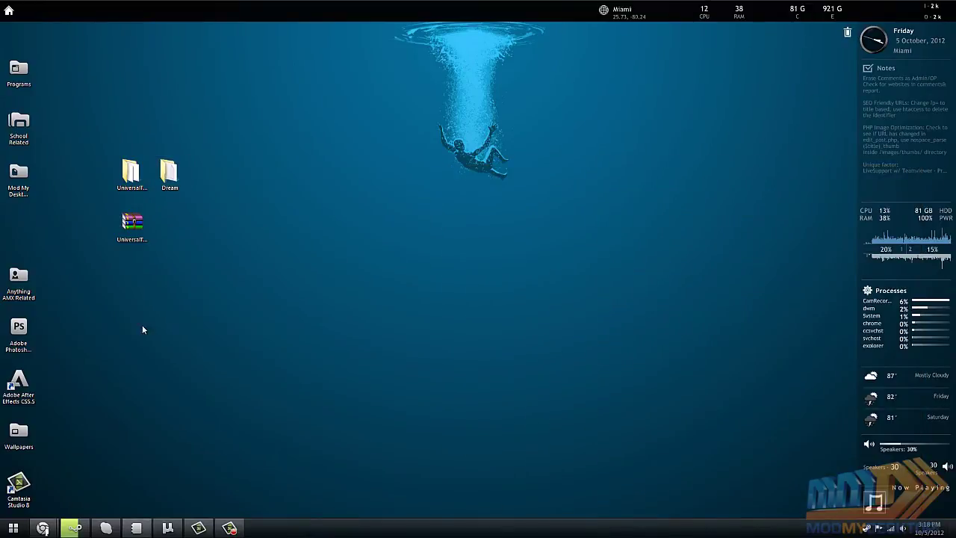
Step: Browse from Computer through Local Disk (C:), Windows and Resources into the Themes folder
click(11, 531)
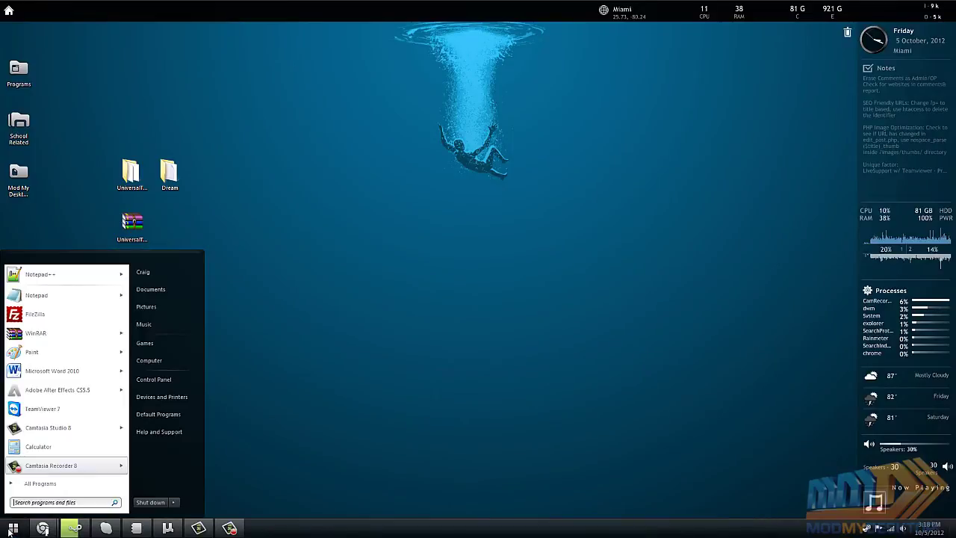
click(181, 363)
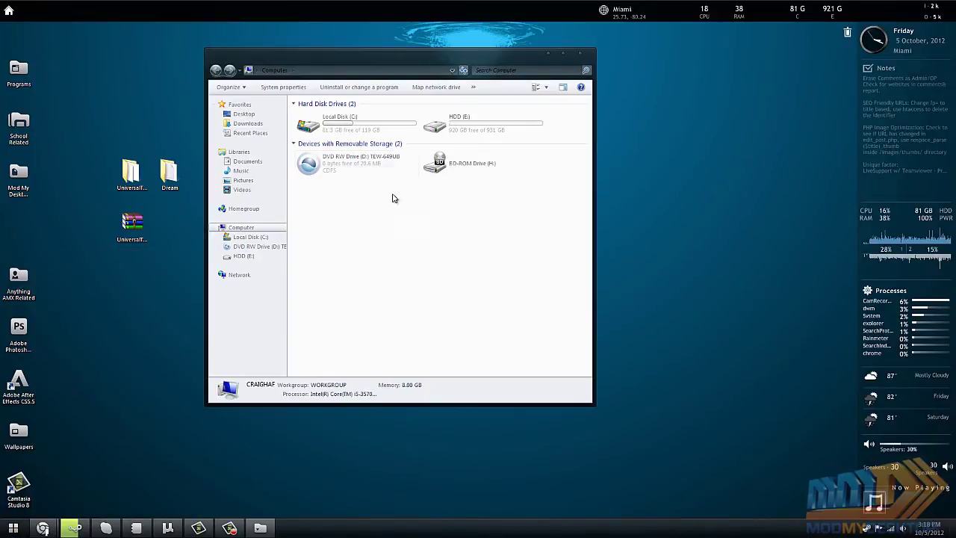
double_click(356, 132)
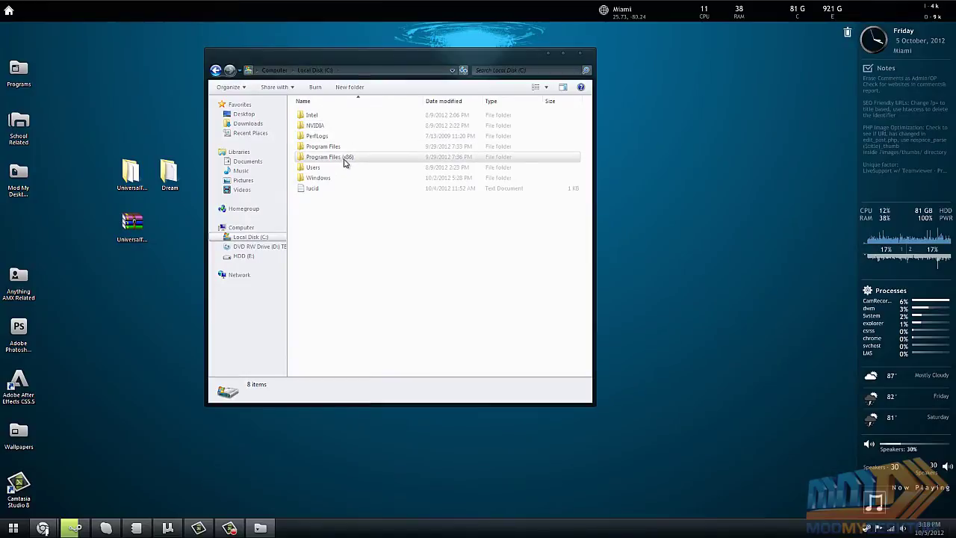
double_click(333, 178)
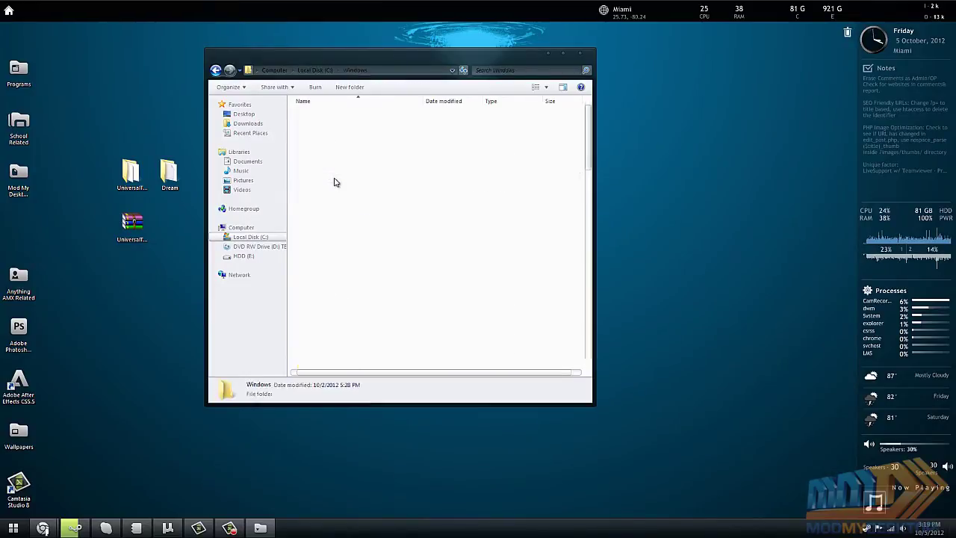
scroll(388, 220, down, 6)
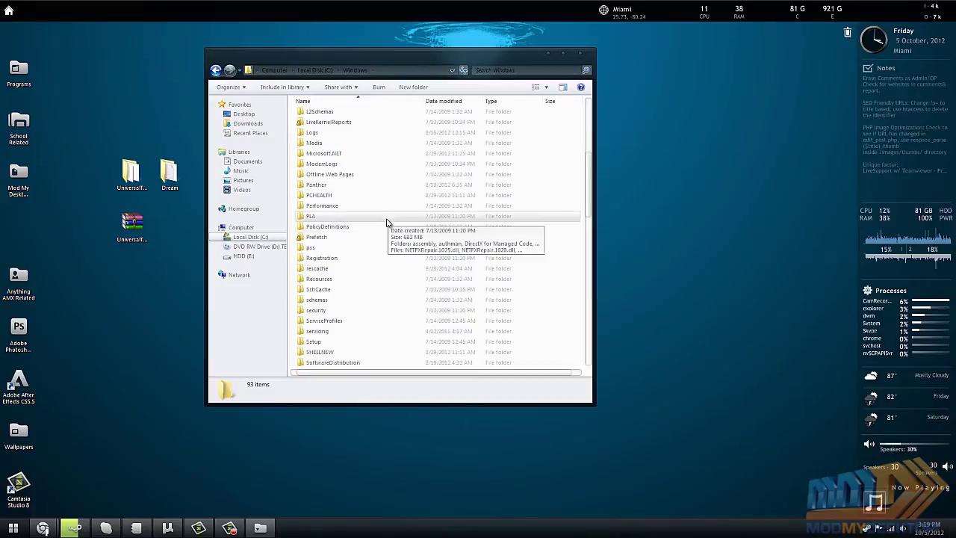
double_click(334, 281)
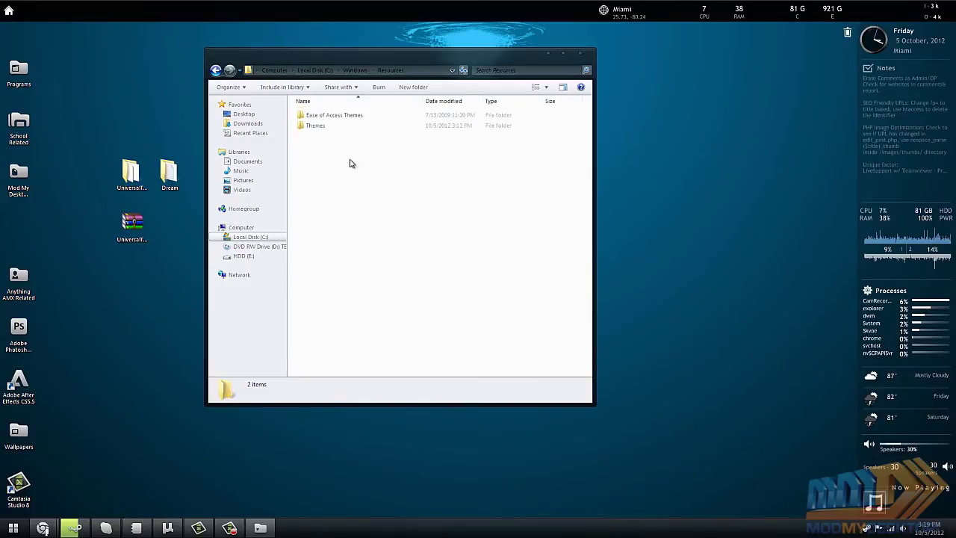
double_click(326, 127)
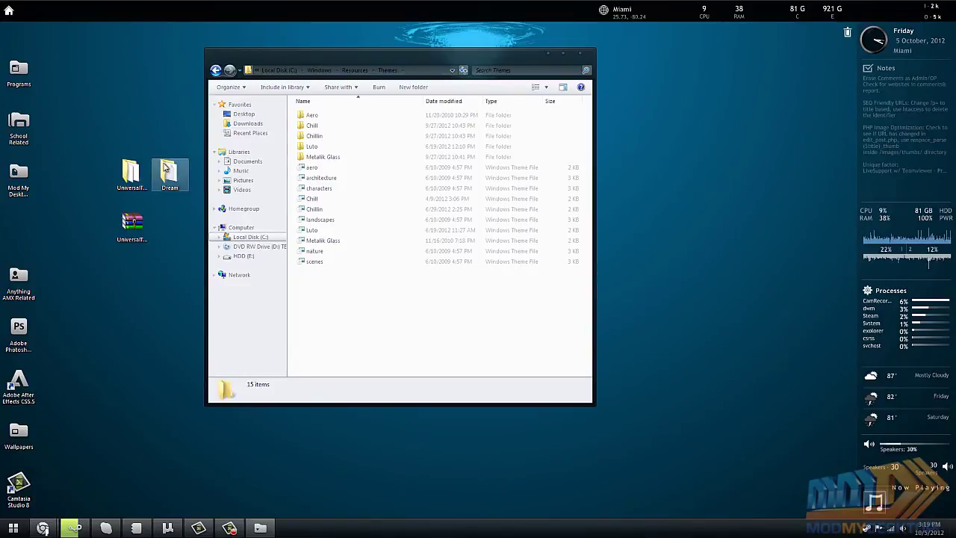
Step: Open the desktop Dream folder's Theme subfolder in a window beside the Themes folder
drag(345, 59, 466, 64)
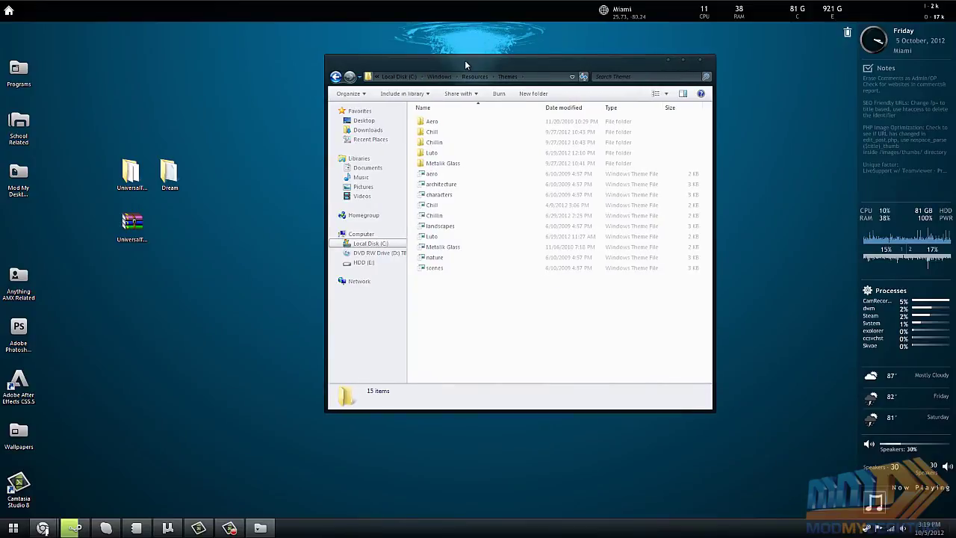
double_click(171, 173)
drag(513, 74, 173, 65)
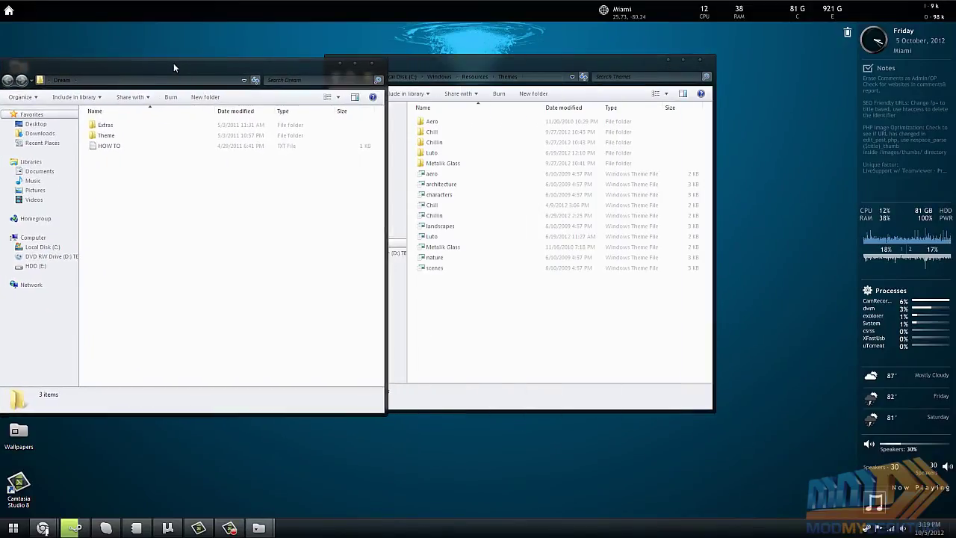
double_click(124, 137)
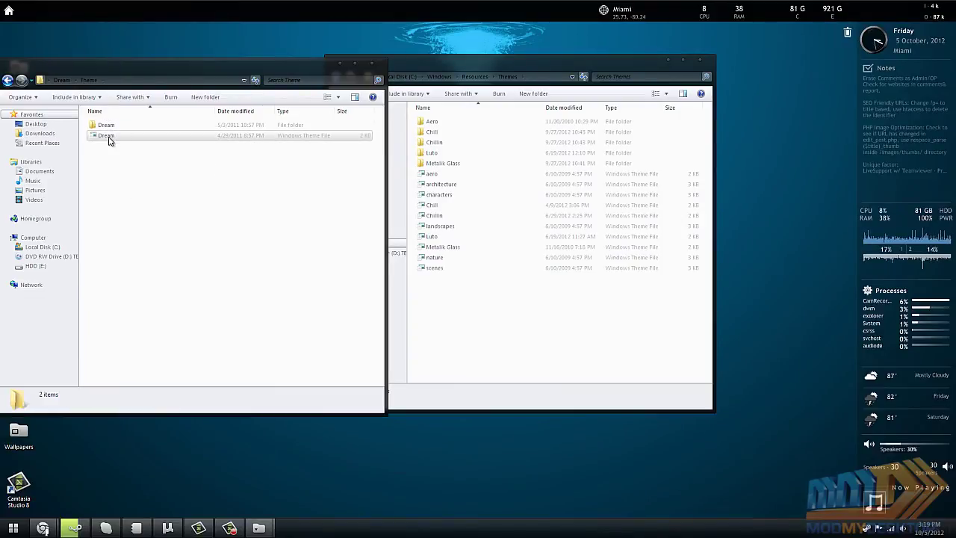
click(108, 128)
double_click(108, 128)
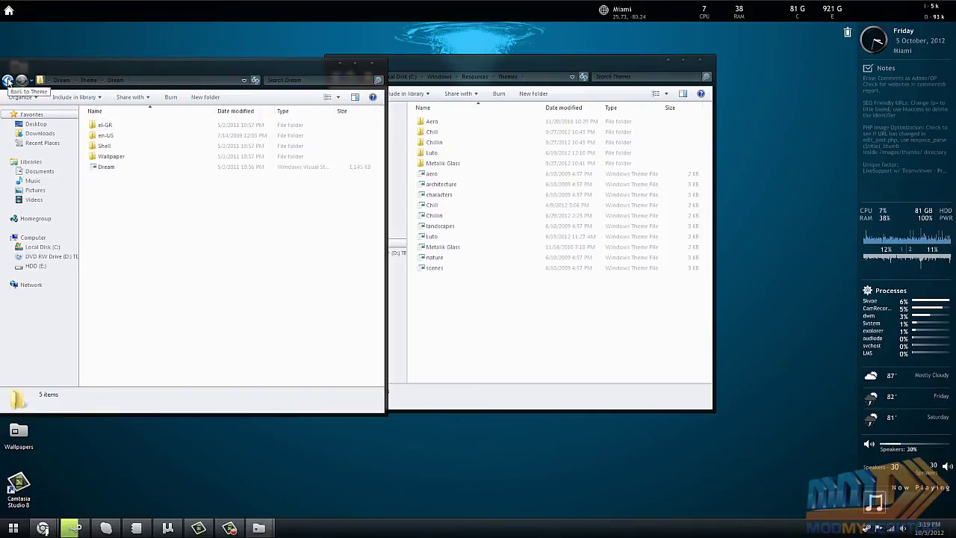
click(7, 80)
Step: Move the Dream .theme file and Dream folder into Themes, then apply the Dream theme
click(107, 135)
drag(112, 135, 463, 321)
drag(104, 126, 485, 336)
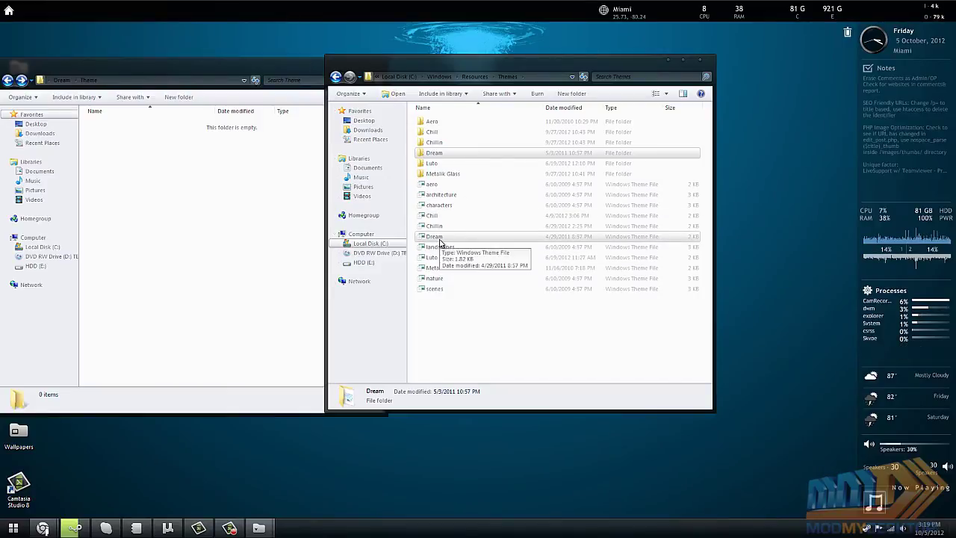
double_click(440, 243)
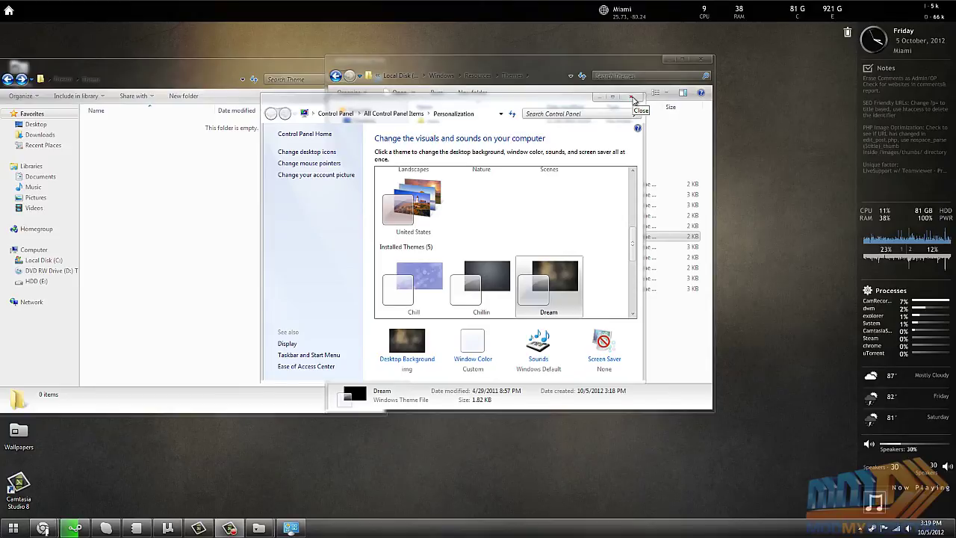
Step: Close the Personalization window once the Dream theme has been applied
click(634, 99)
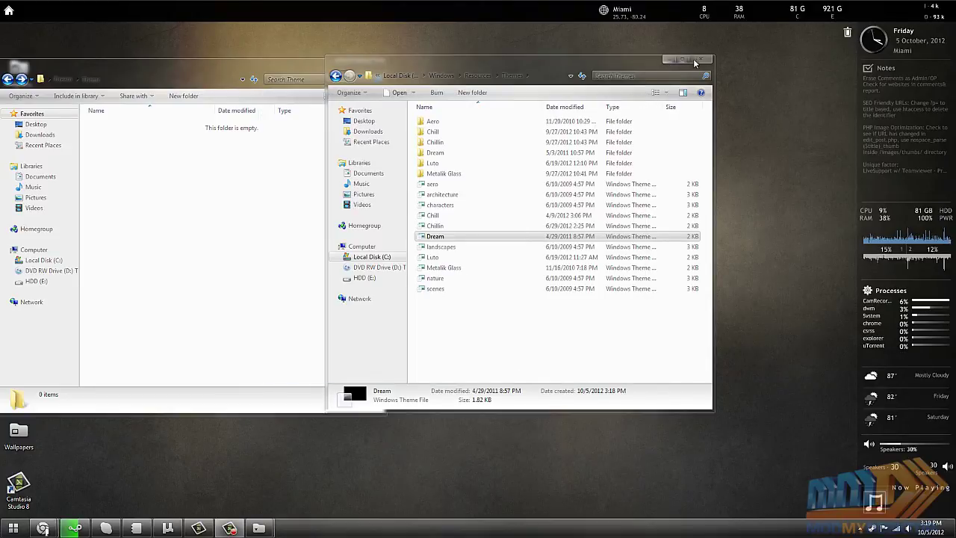
Step: Close the empty folder window and shift the Themes window to the right
click(284, 63)
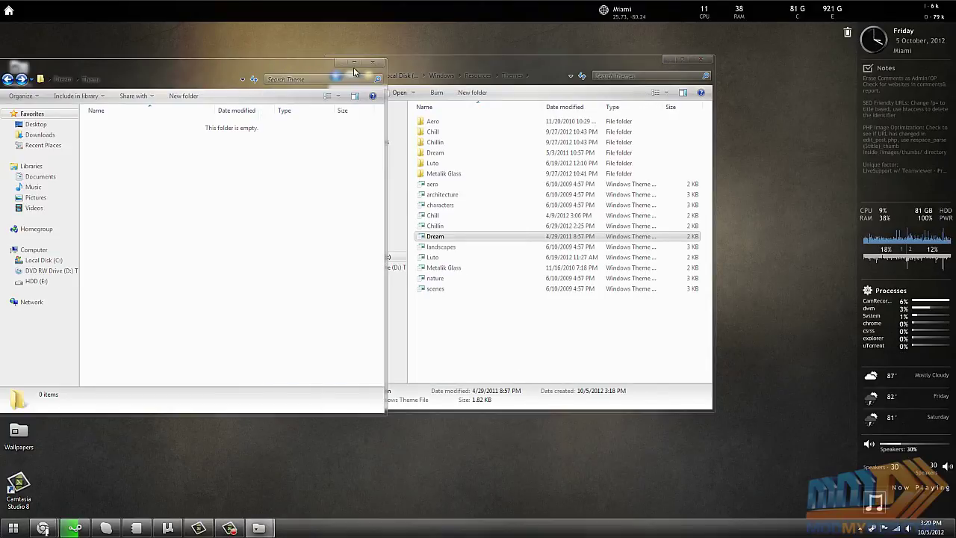
click(385, 66)
drag(386, 66, 442, 65)
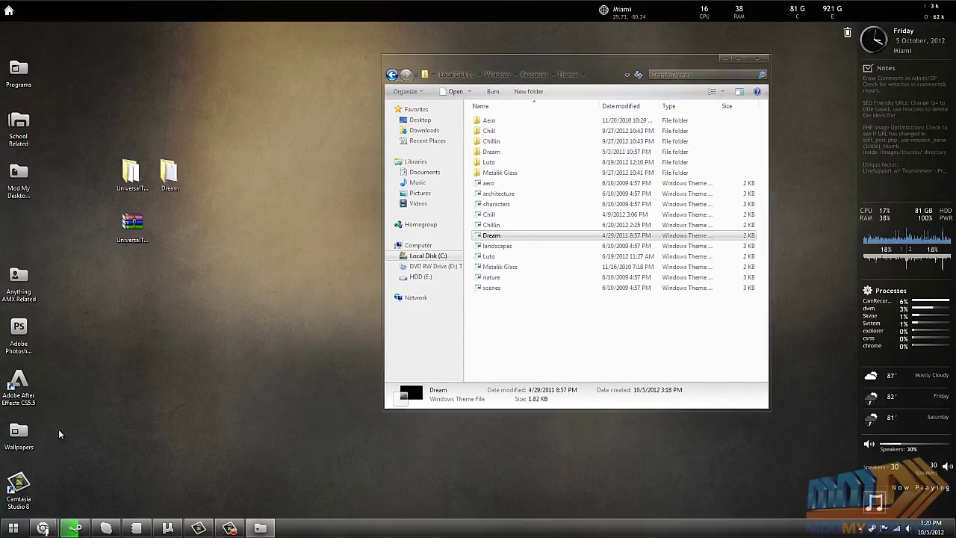
Step: Set wallpaper-756794 from the Wallpapers folder as the desktop background, then close Wallpapers
double_click(18, 432)
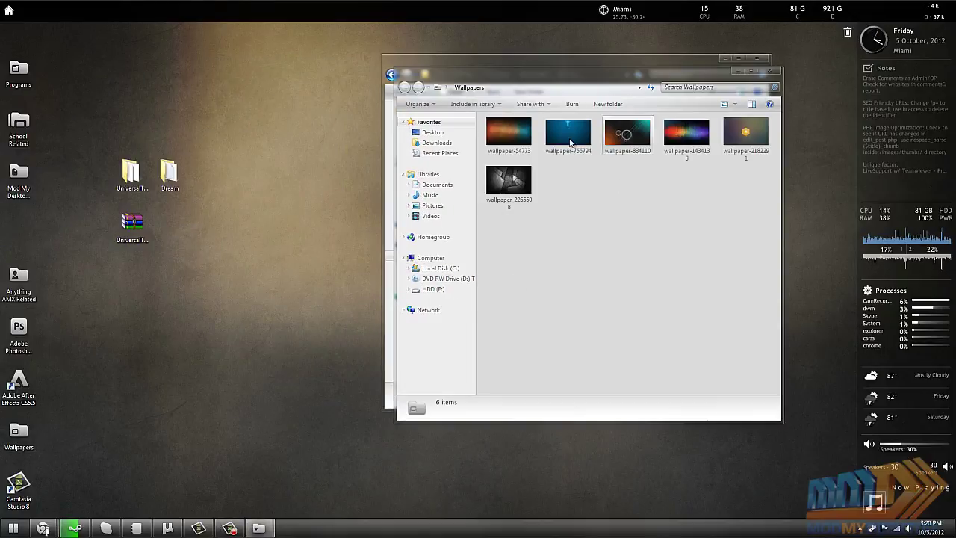
right_click(570, 141)
click(622, 154)
click(770, 71)
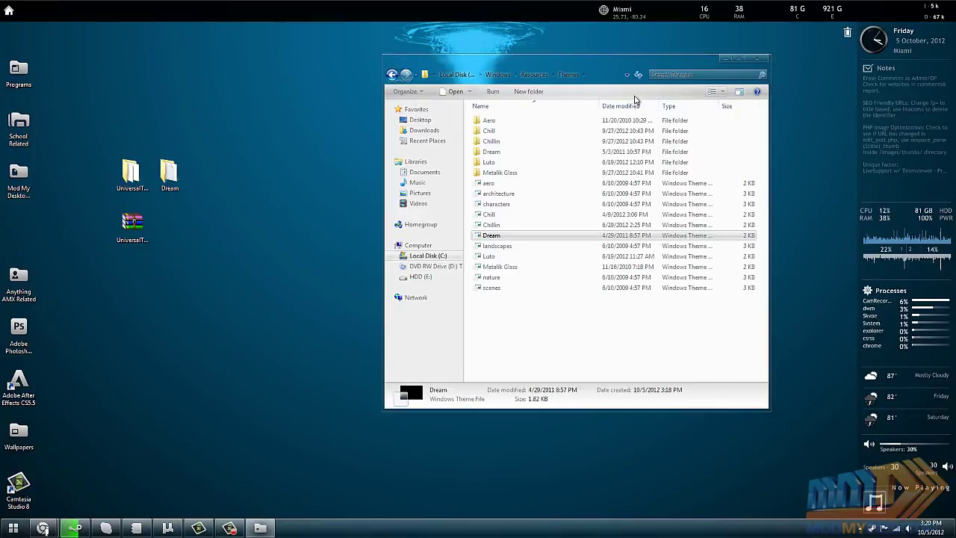
drag(568, 62, 543, 98)
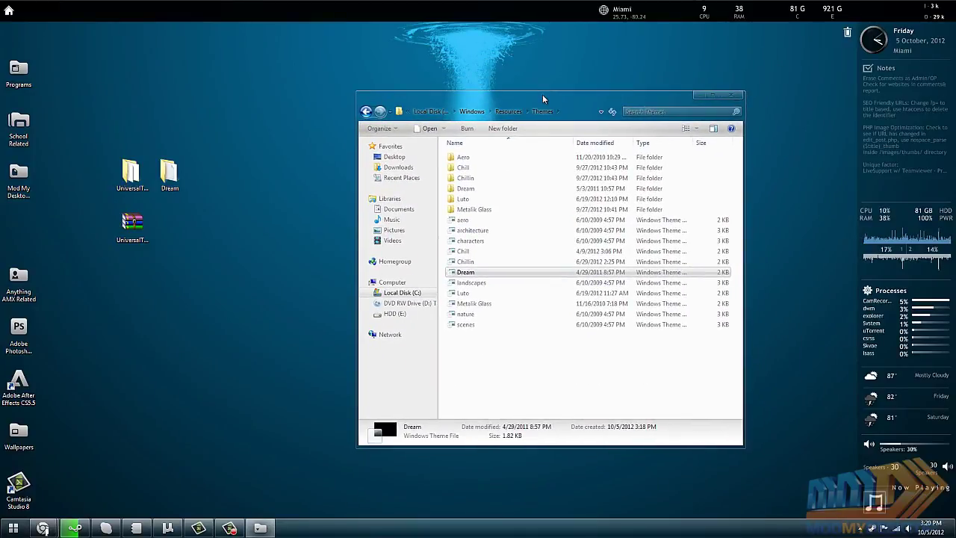